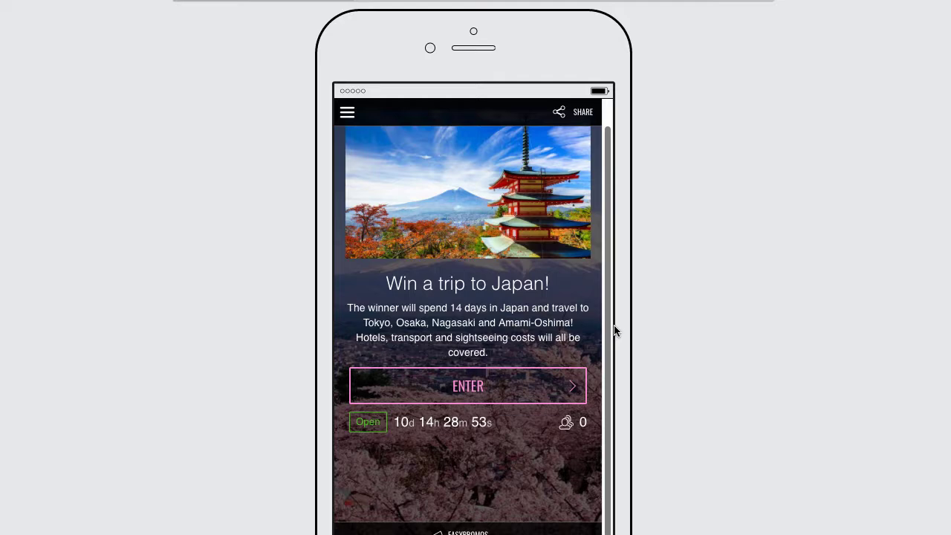
Open and close the preview menu, view the share options, then enter the promotion.
left_click(349, 113)
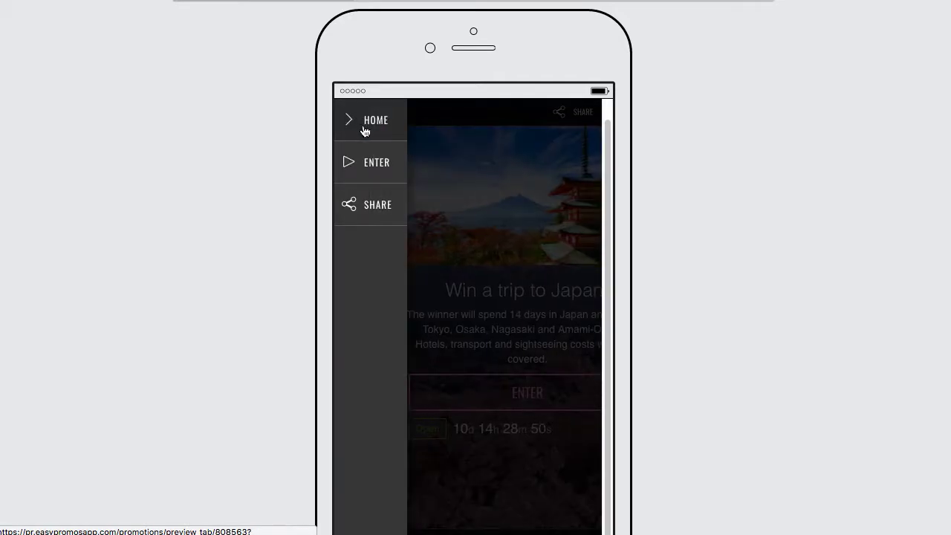
left_click(365, 130)
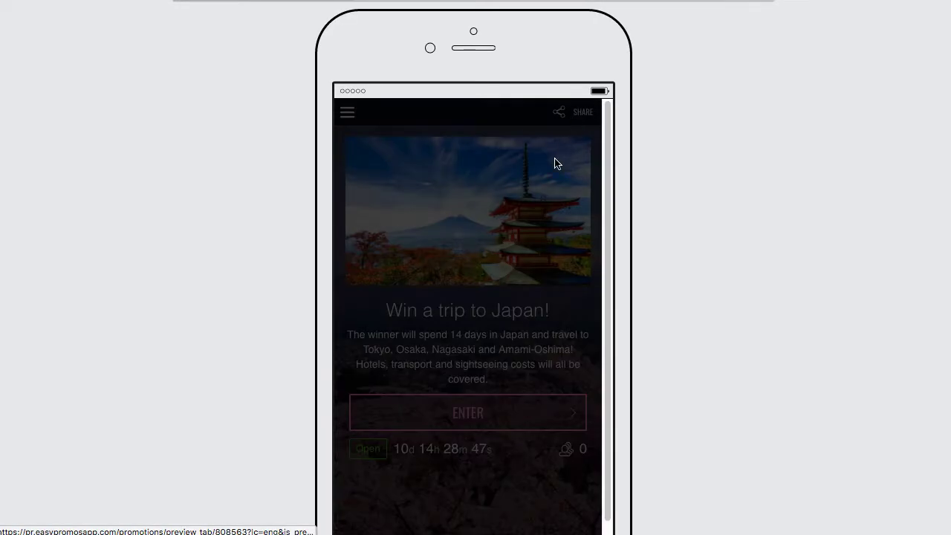
left_click(577, 324)
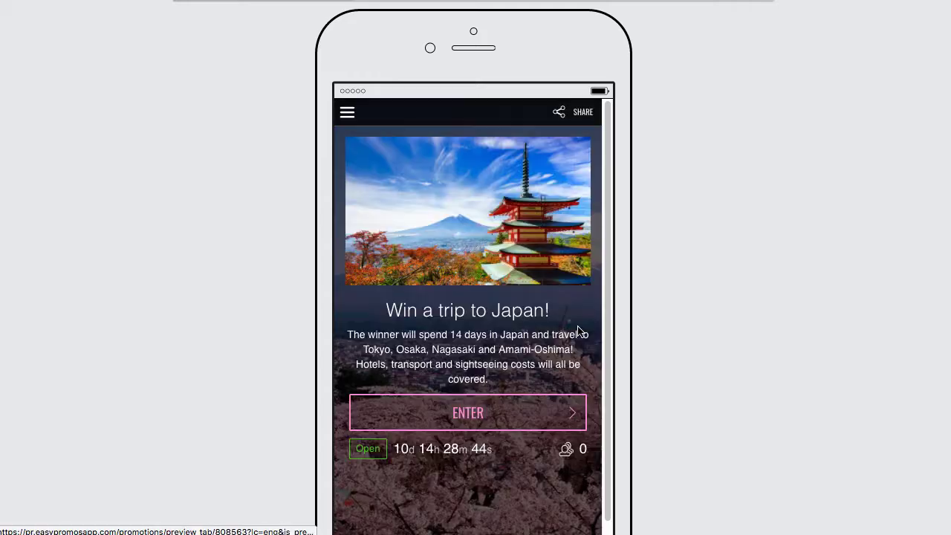
left_click(494, 412)
Answer the quiz with Kimono, Art of Flower Arrangement and Tokyo to reach the registry form.
left_click(538, 377)
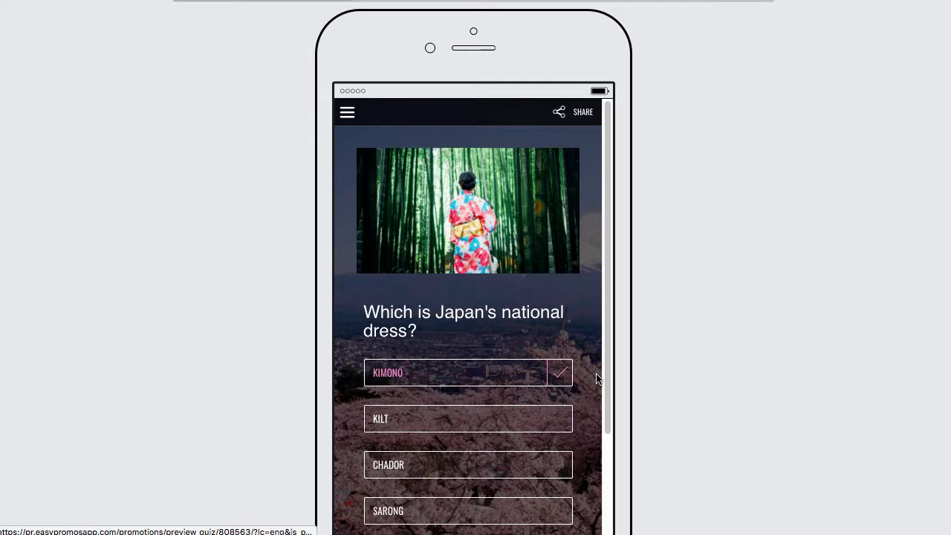
scroll(599, 379, "down", 2)
left_click(510, 484)
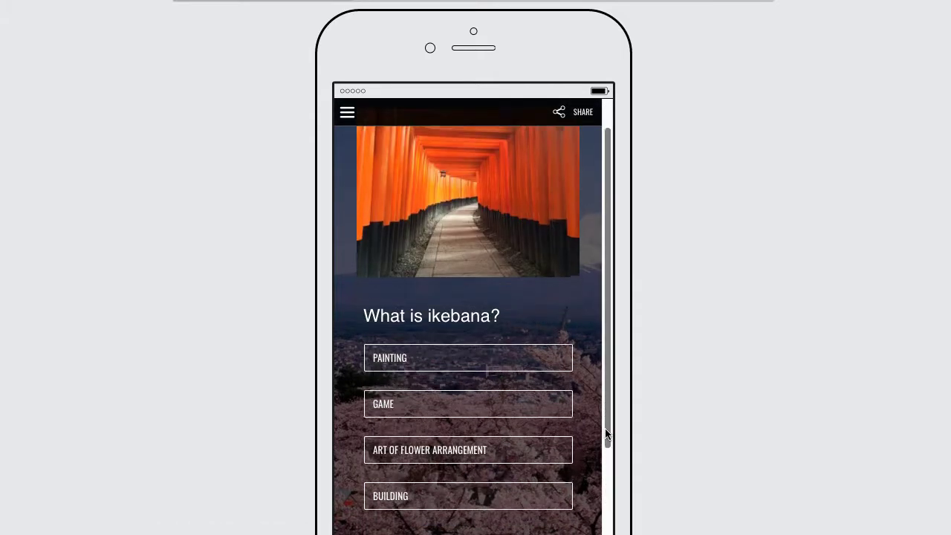
scroll(606, 433, "down", 3)
left_click(493, 398)
left_click(527, 497)
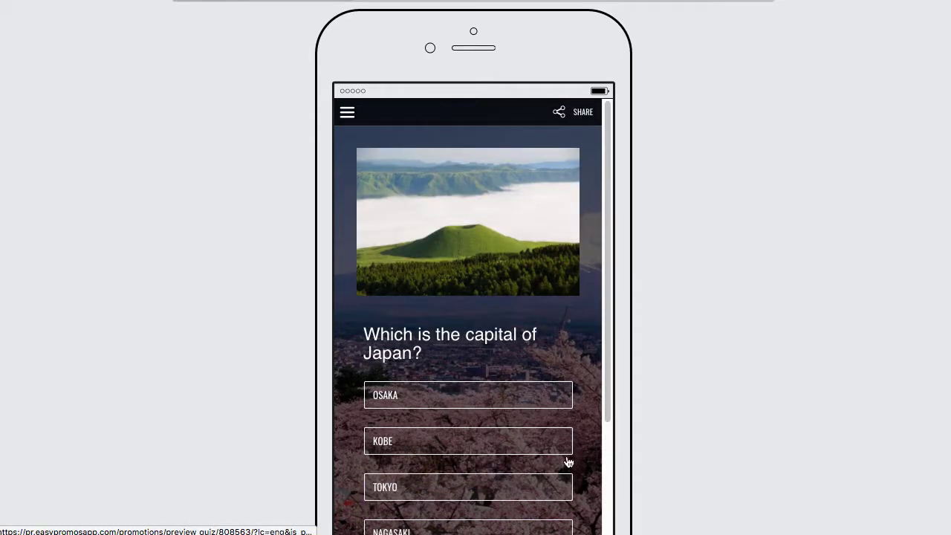
scroll(606, 431, "down", 2)
left_click(542, 443)
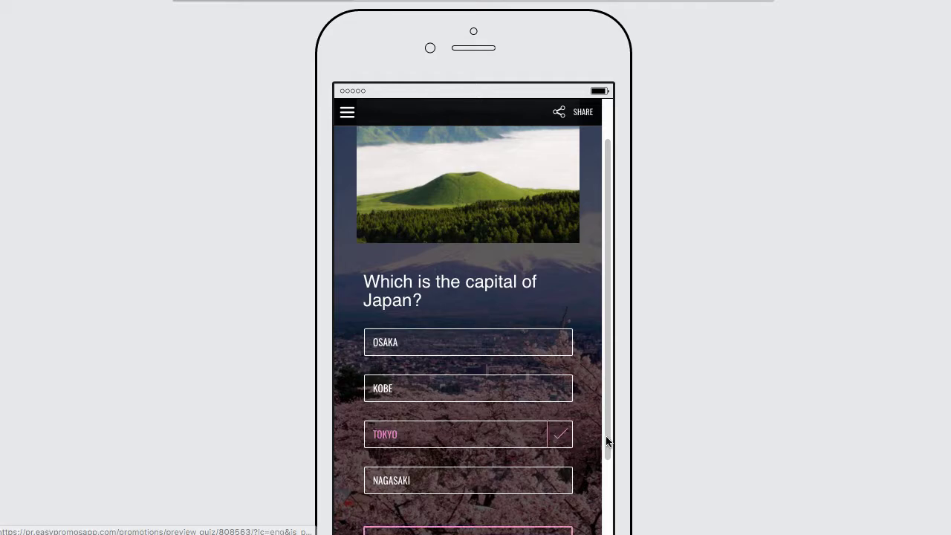
scroll(607, 441, "down", 2)
left_click(548, 492)
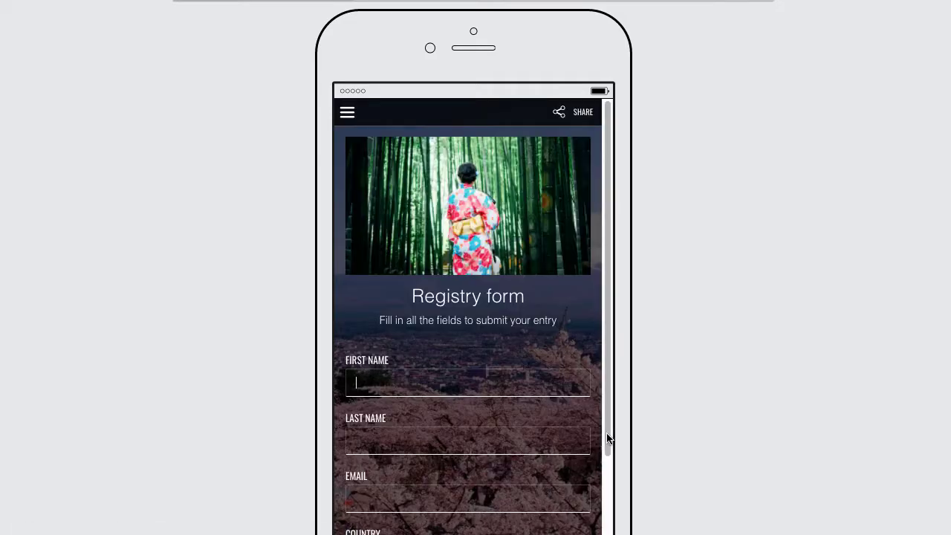
left_click_drag(608, 438, 611, 513)
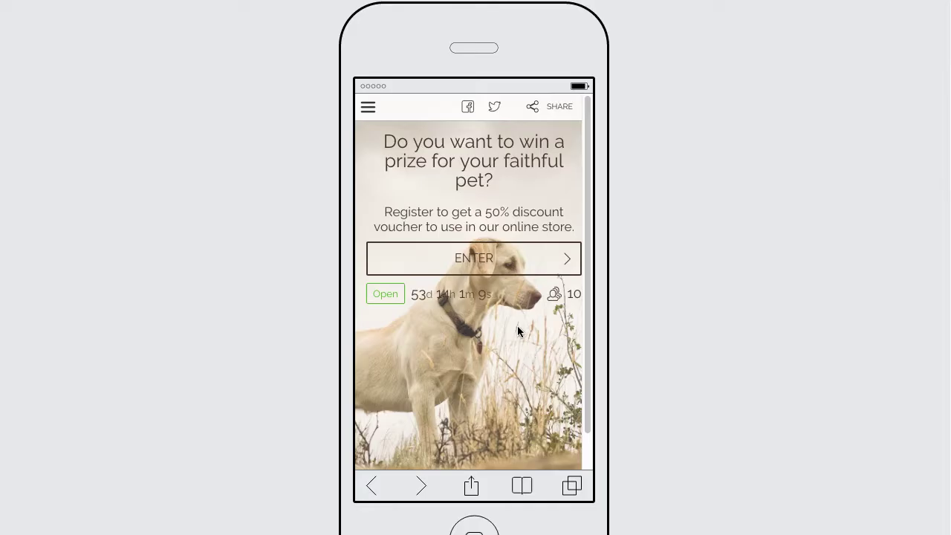
Use the pet promotion's menu to view its entry form.
left_click(369, 108)
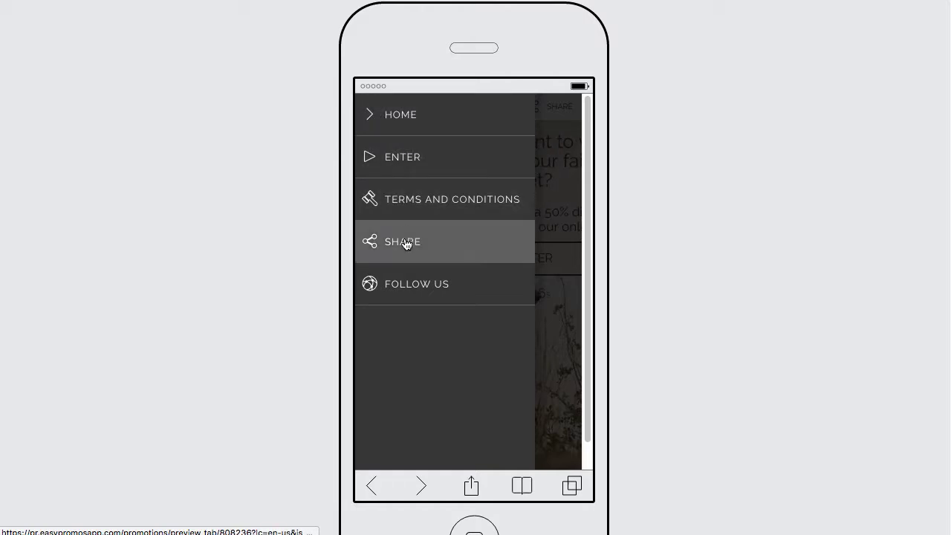
left_click(431, 165)
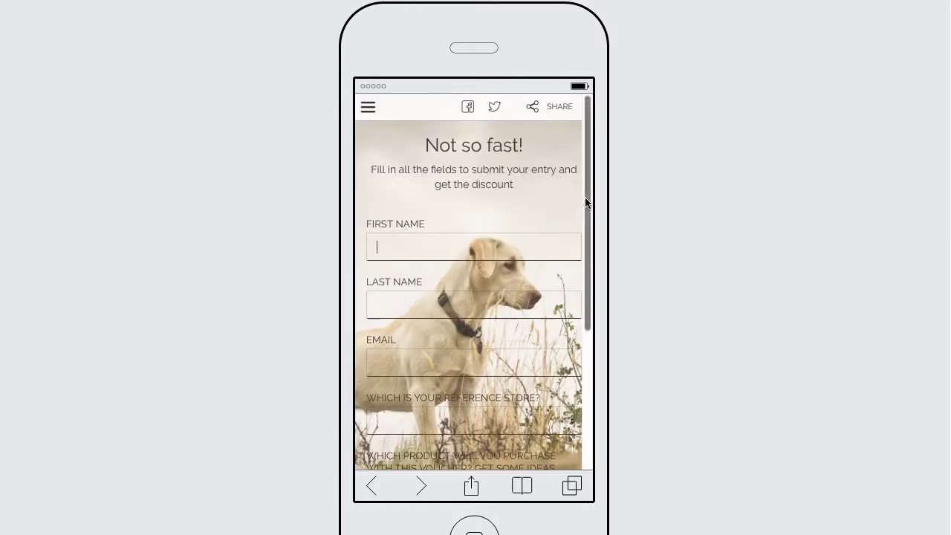
scroll(587, 237, "down", 2)
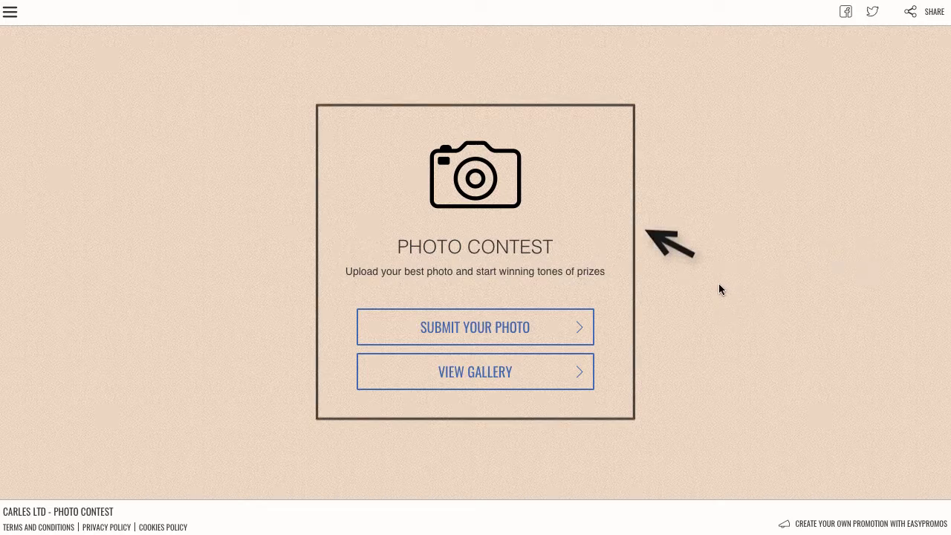
Start a photo submission and dismiss the Sign in via Facebook popup.
left_click(576, 324)
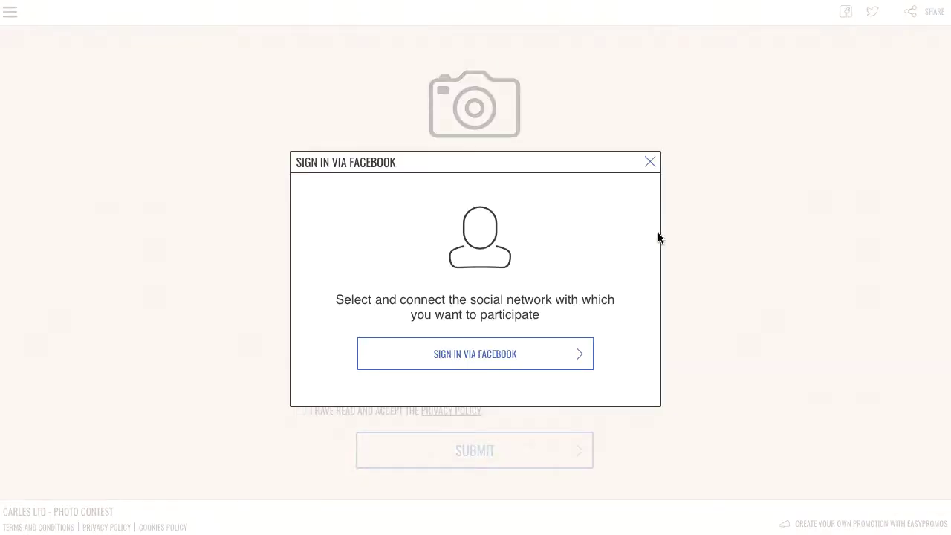
left_click(650, 163)
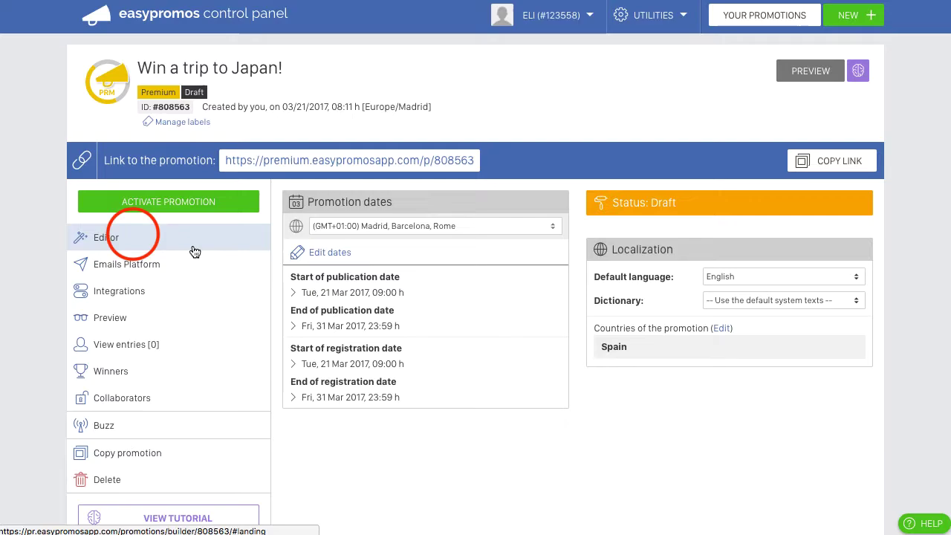
Open 'Win a trip to Japan!' in the Editor and show its sections list.
left_click(134, 239)
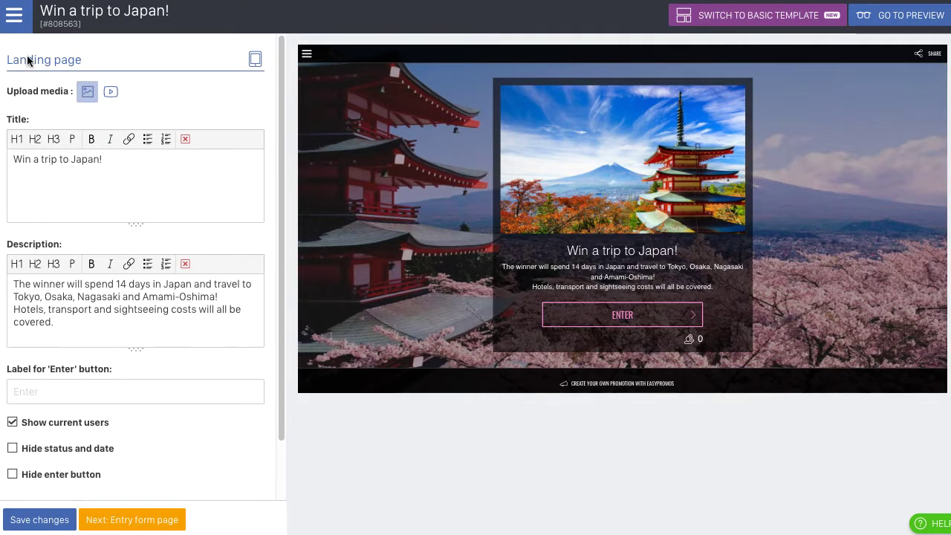
left_click(14, 15)
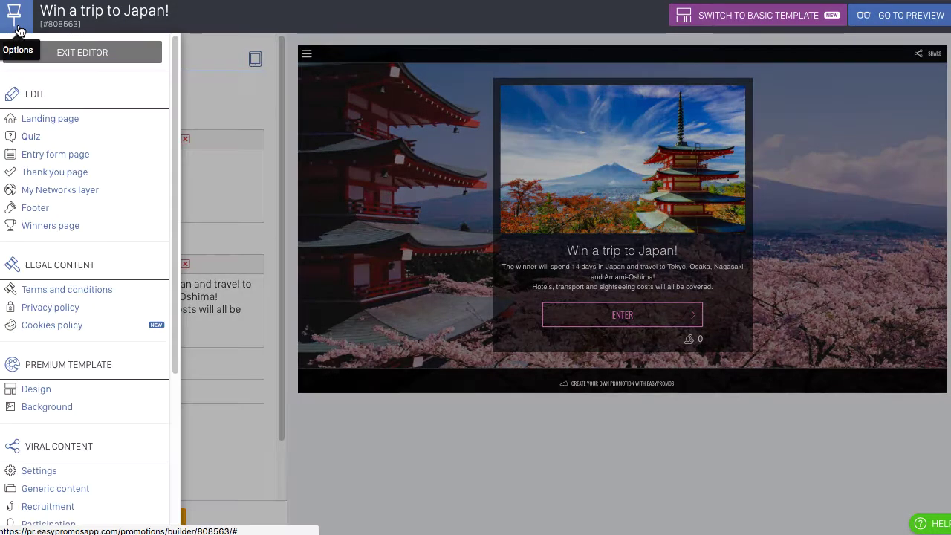
Set the Premium Template background colour to red with opacity lowered to 40.
left_click(48, 408)
left_click(249, 105)
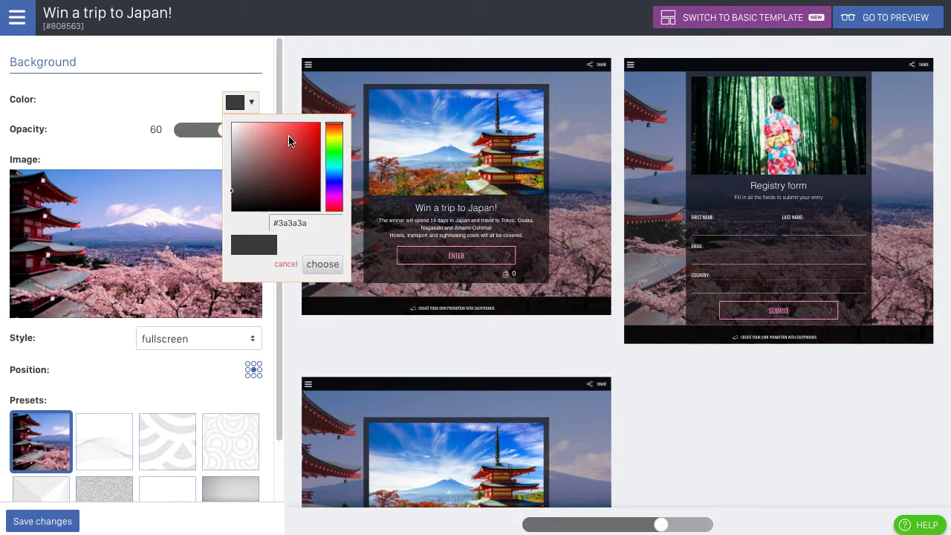
left_click(312, 139)
left_click(323, 264)
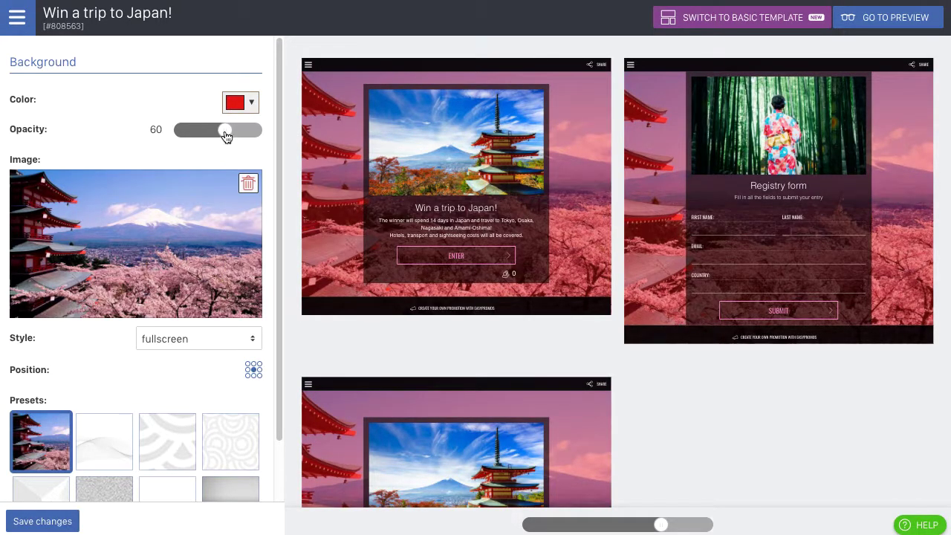
left_click_drag(225, 132, 213, 135)
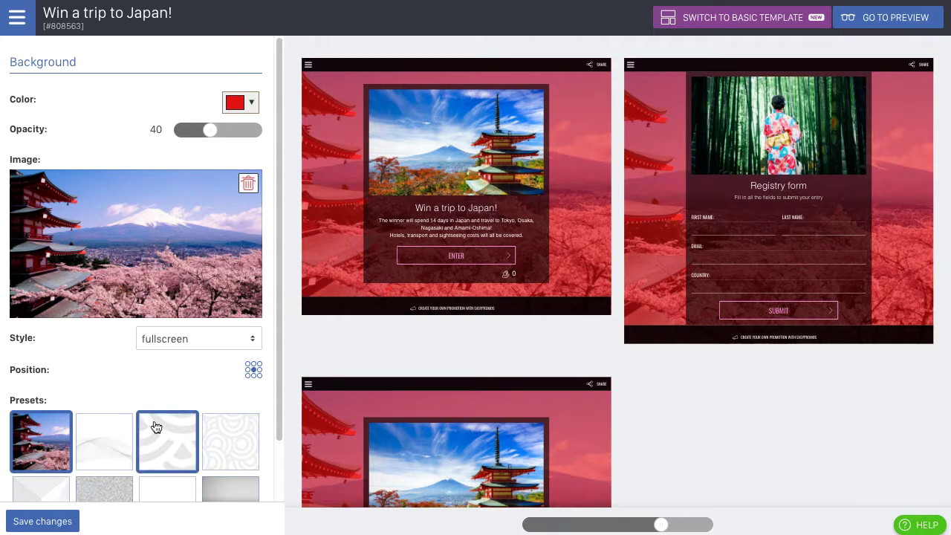
Try the wave, seigaiha, circle, noise and cube presets, then restore the pagoda photo.
left_click(126, 454)
left_click(179, 431)
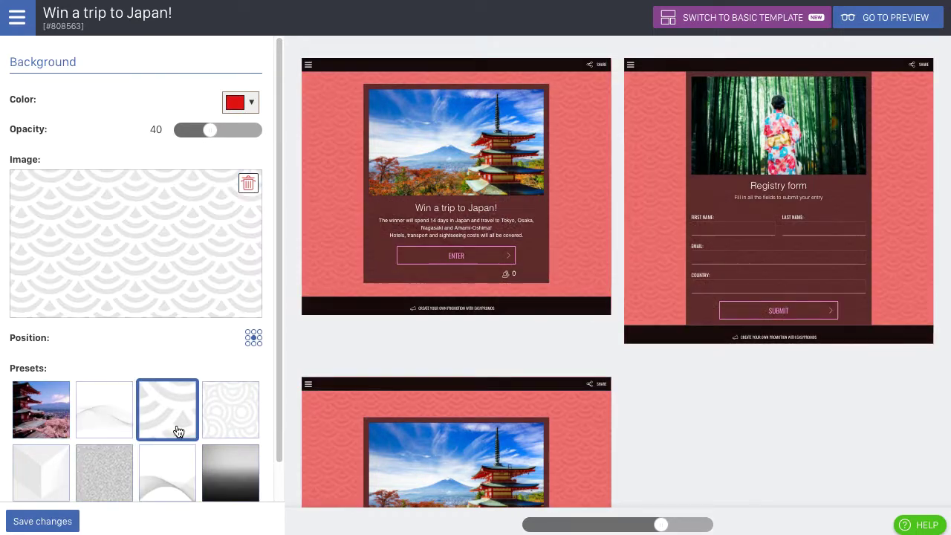
left_click(223, 425)
left_click(123, 474)
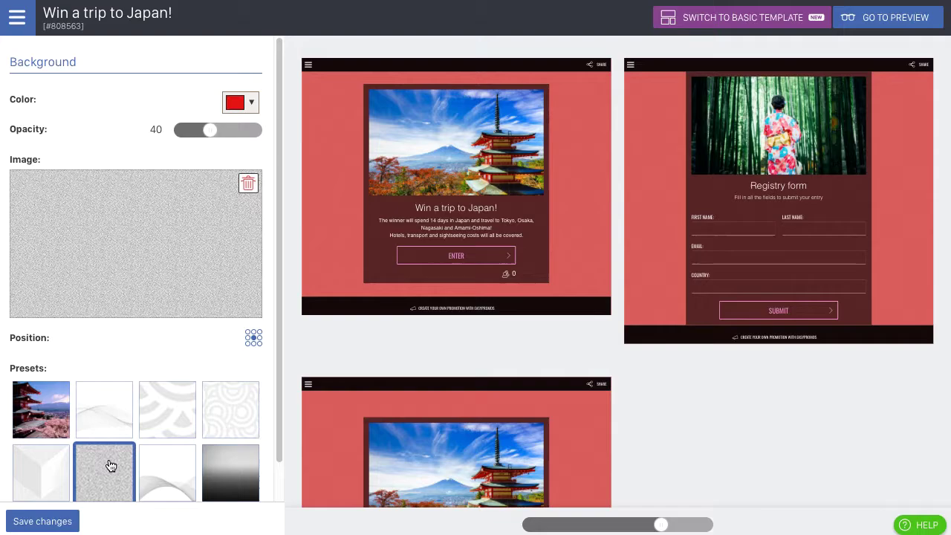
left_click(45, 476)
left_click(42, 432)
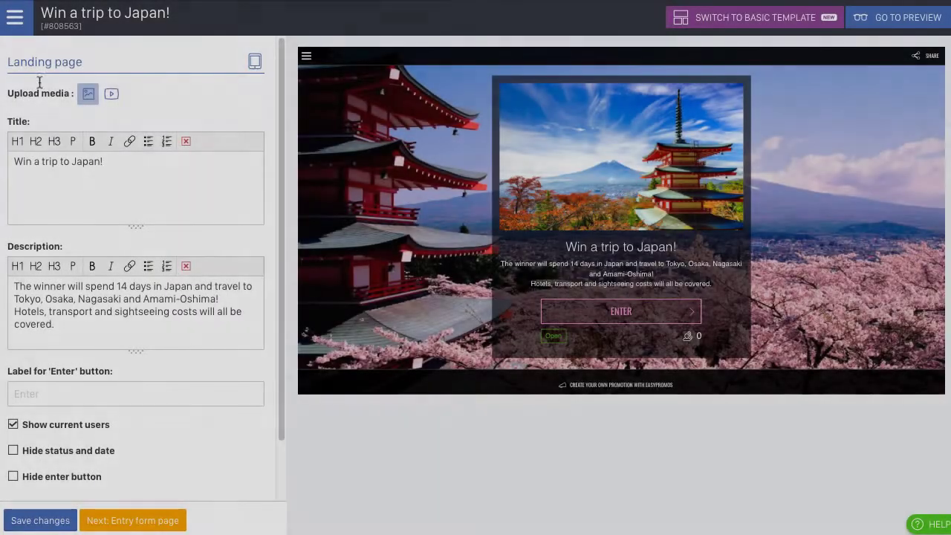
Enlarge the design previews and try a new text hue, cancelling to keep white.
left_click(15, 16)
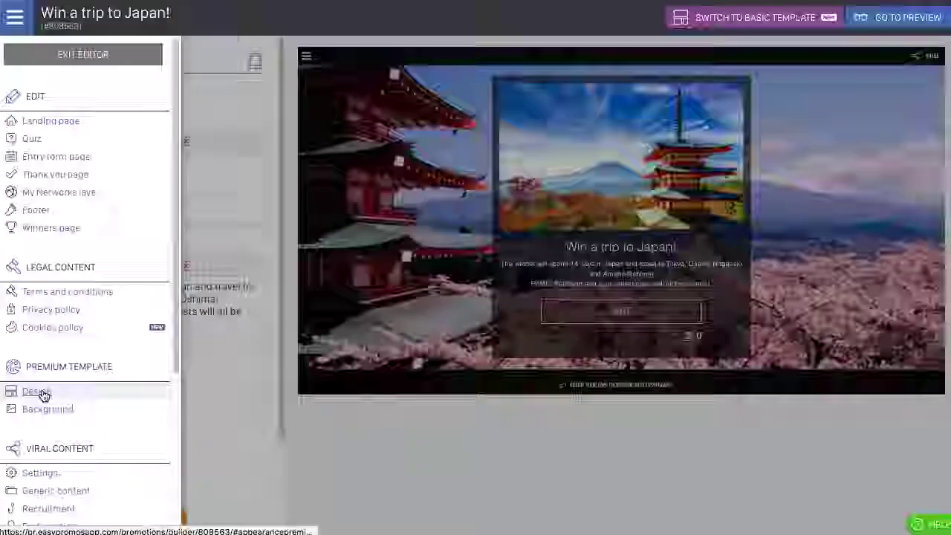
left_click(42, 391)
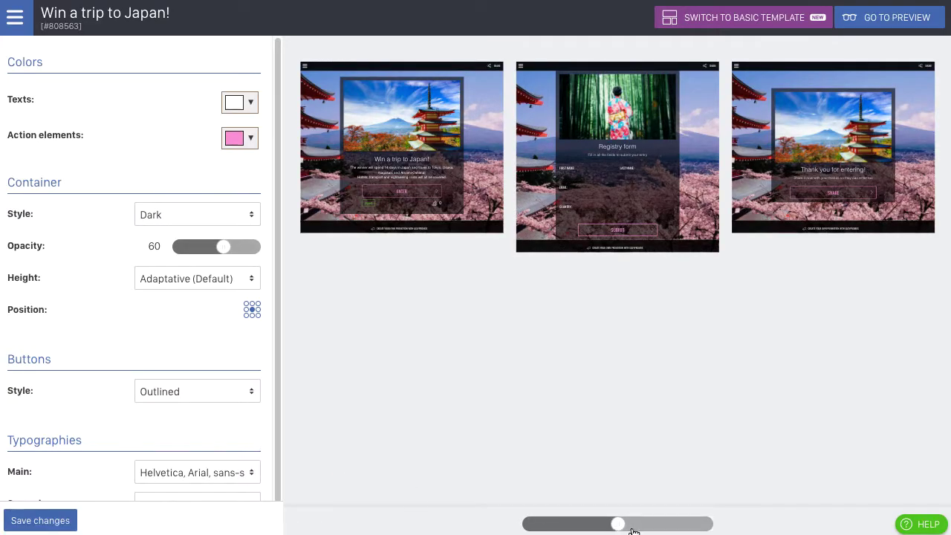
left_click_drag(631, 525, 661, 525)
left_click(251, 104)
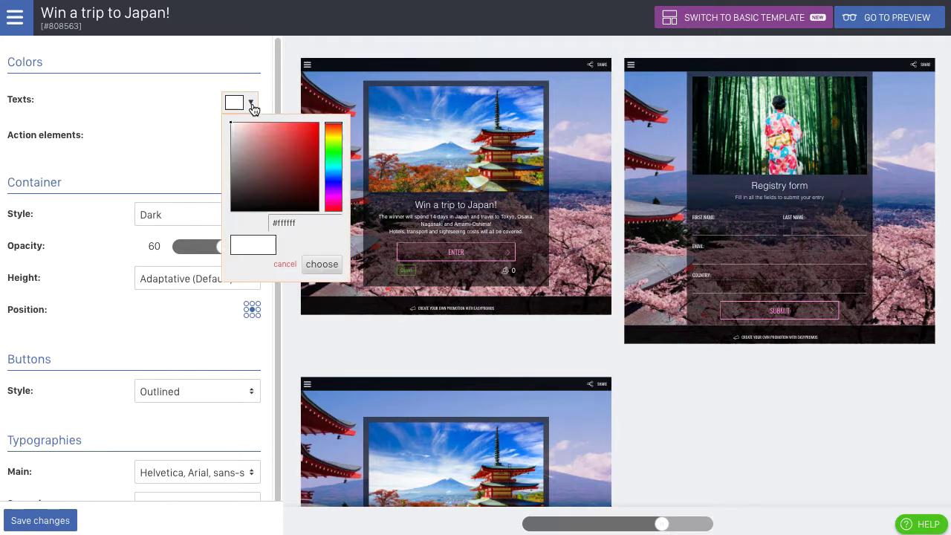
mouse_move(333, 161)
left_mouse_down()
mouse_move(332, 182)
mouse_move(333, 125)
left_mouse_up()
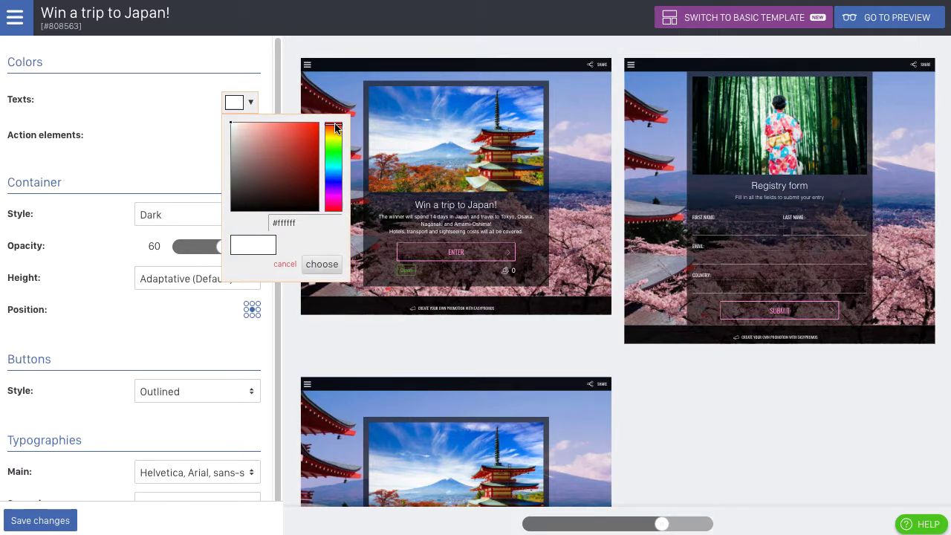
left_click(285, 264)
Try other hues for the action elements and keep them pink.
left_click(253, 147)
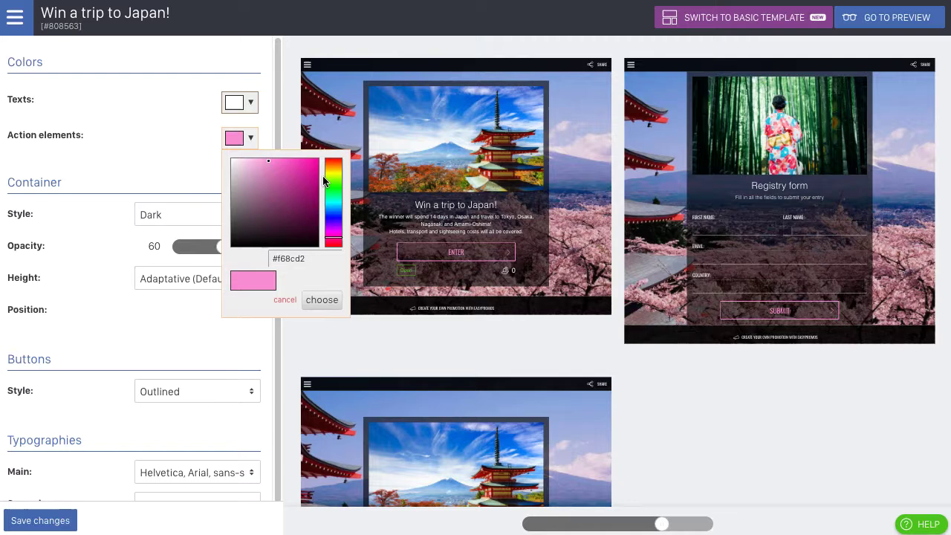
mouse_move(334, 242)
left_mouse_down()
mouse_move(334, 170)
mouse_move(334, 240)
left_mouse_up()
left_click(322, 299)
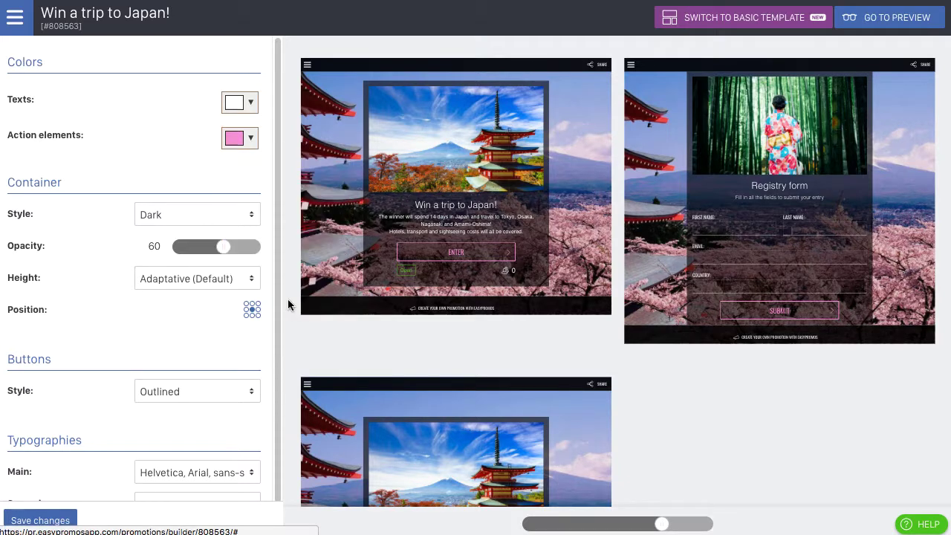
left_click(233, 212)
left_click(190, 205)
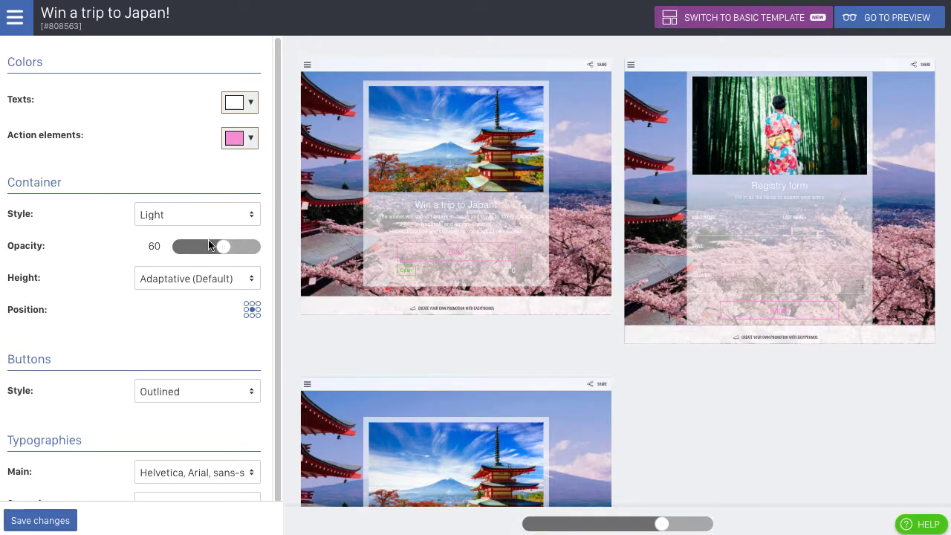
left_click(210, 249)
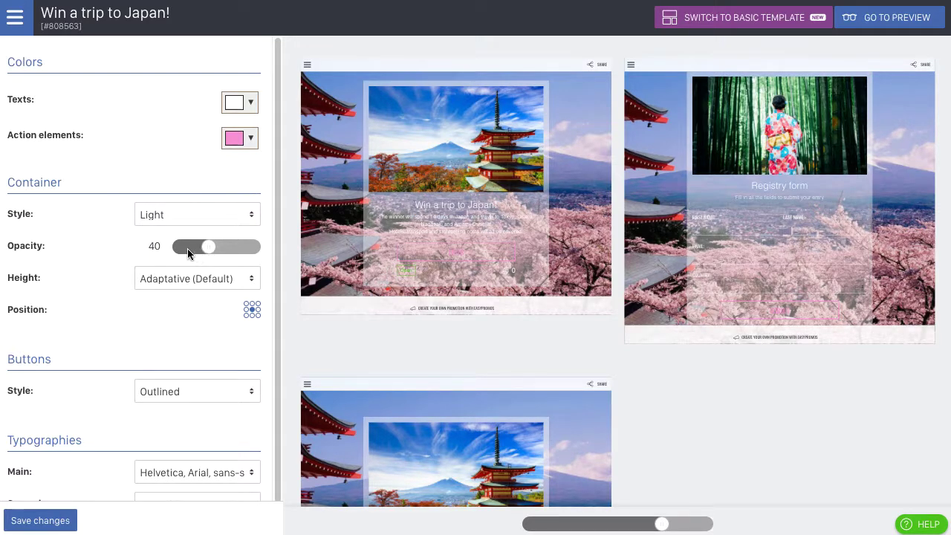
left_click(182, 249)
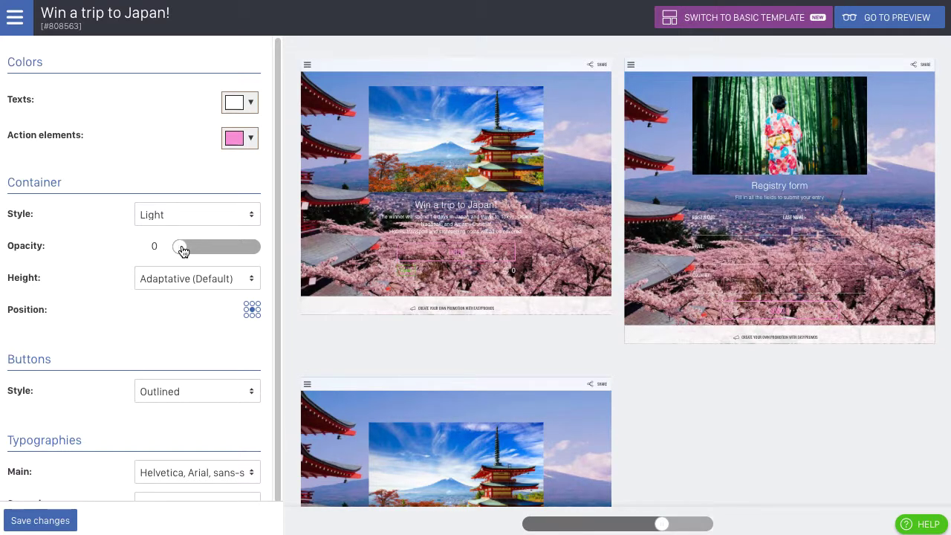
left_click(238, 249)
left_click(246, 250)
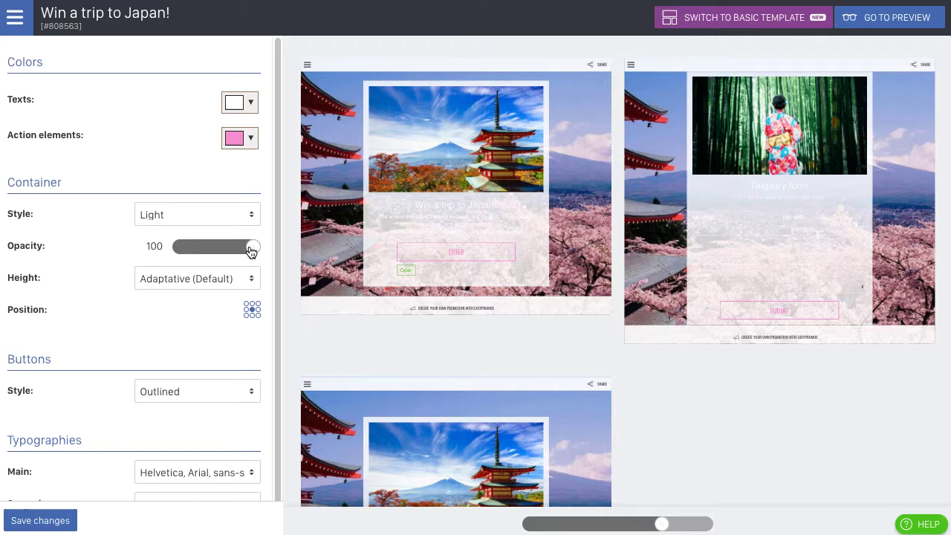
left_click(227, 251)
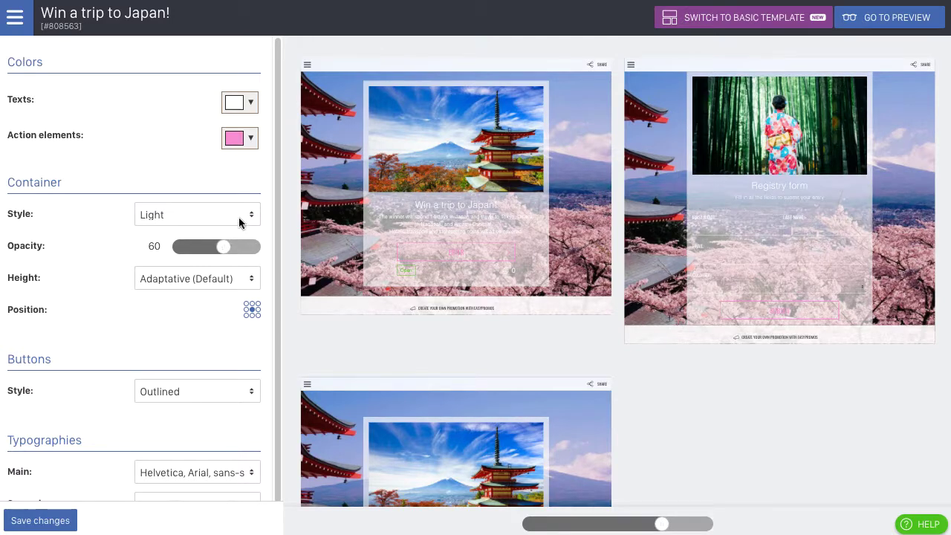
left_click(242, 217)
left_click(222, 230)
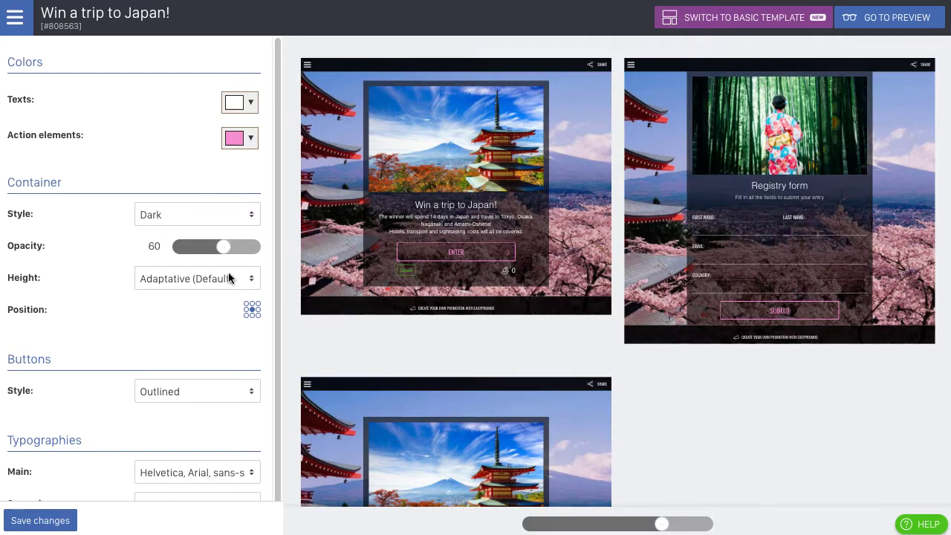
left_click(229, 280)
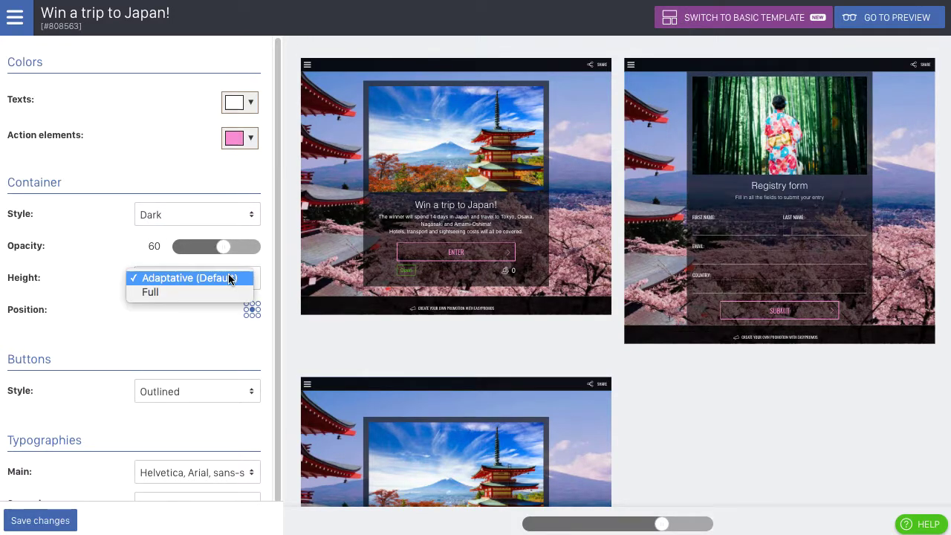
left_click(193, 296)
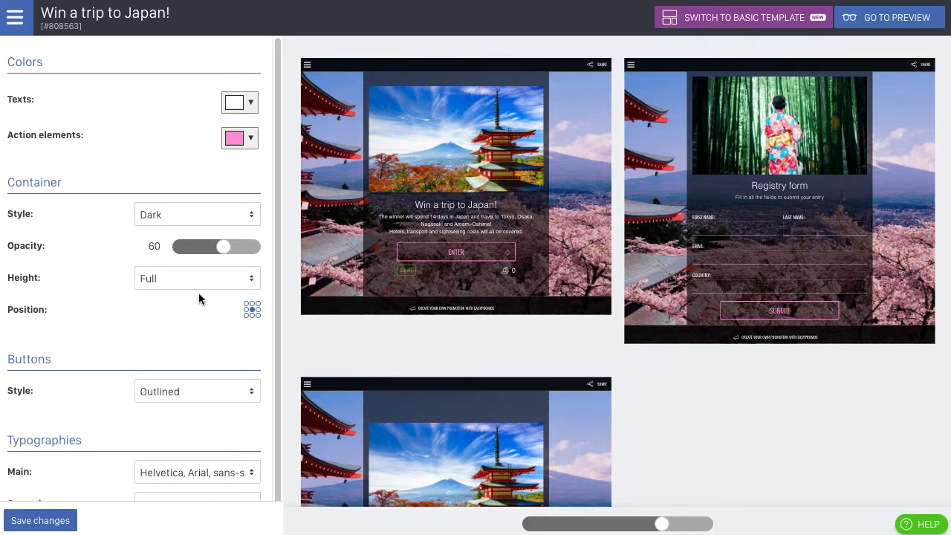
left_click(202, 283)
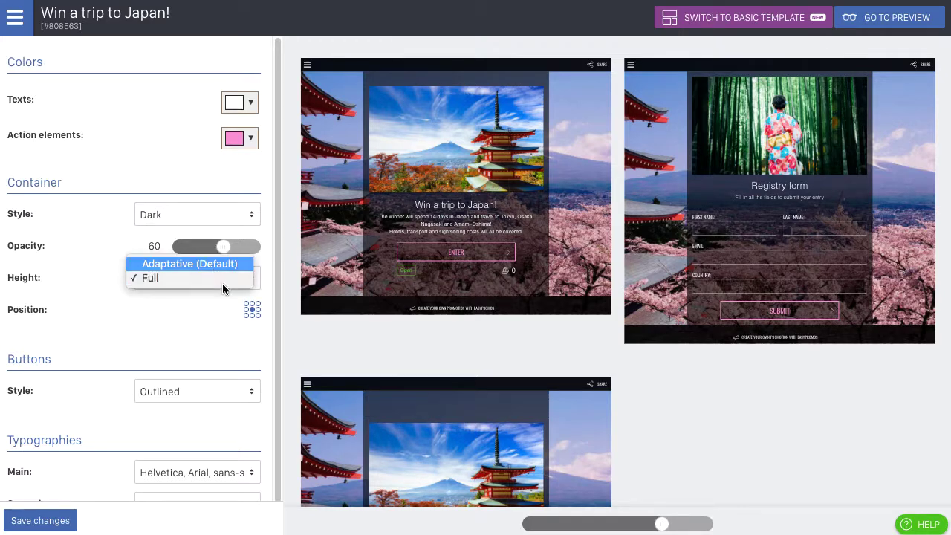
key("Return")
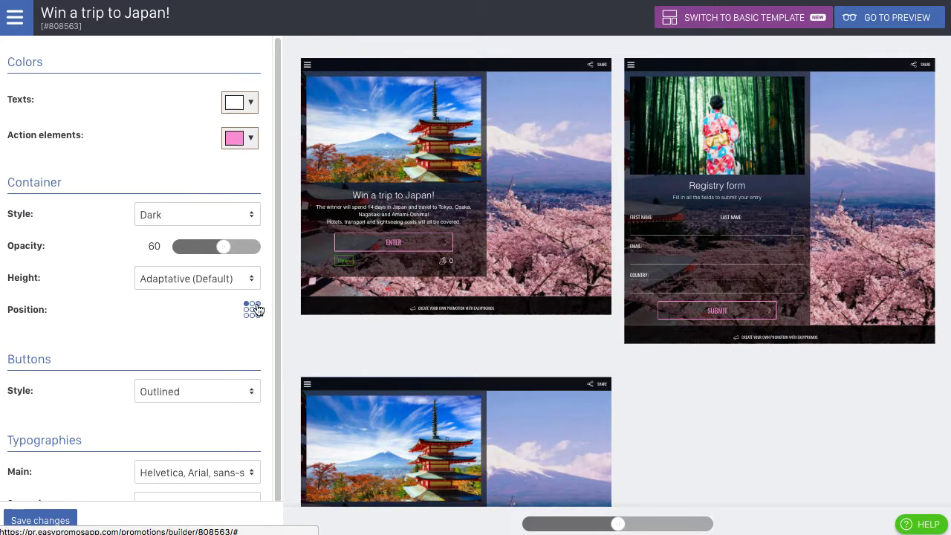
left_click(257, 305)
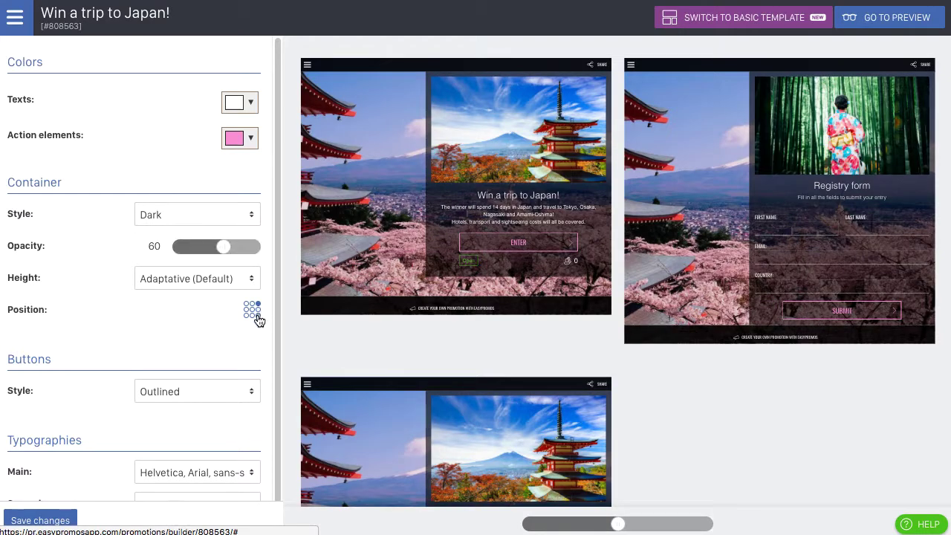
left_click(248, 314)
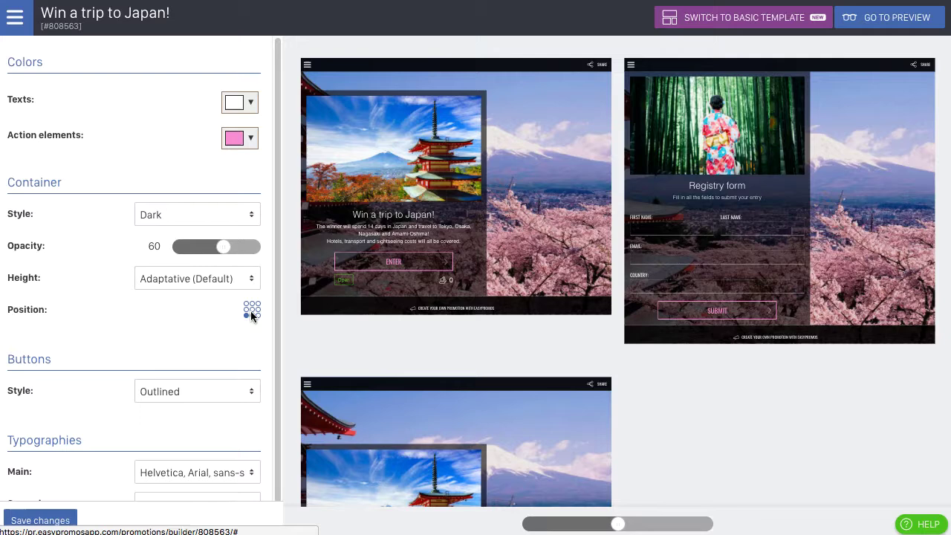
left_click(241, 400)
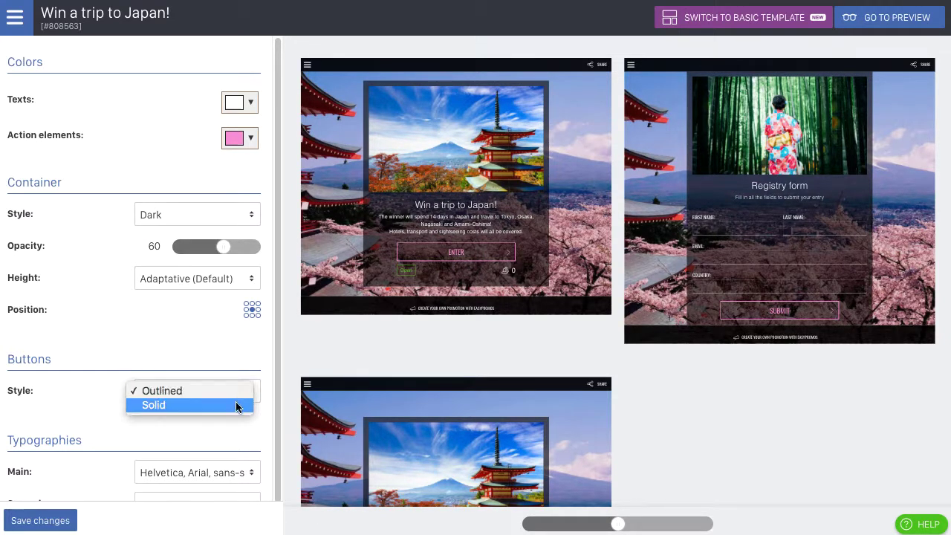
left_click(236, 405)
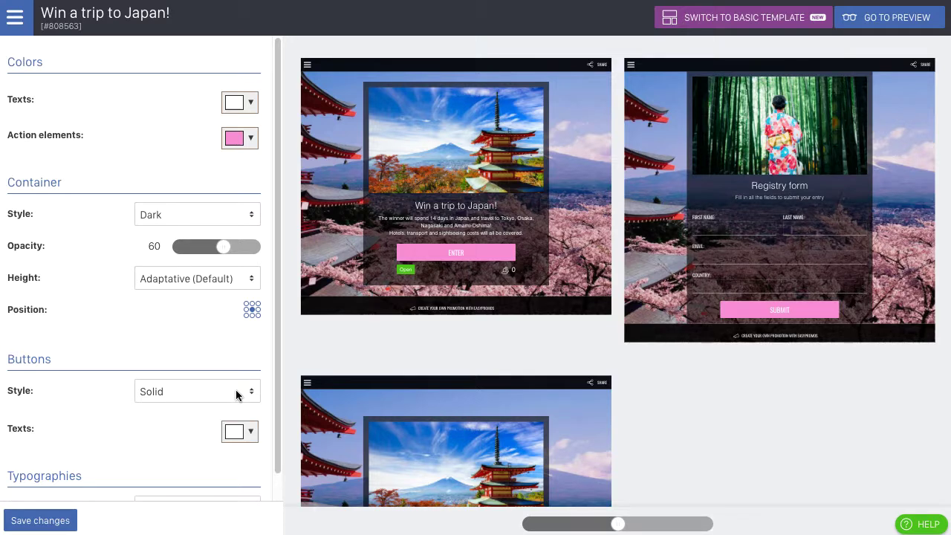
left_click(244, 432)
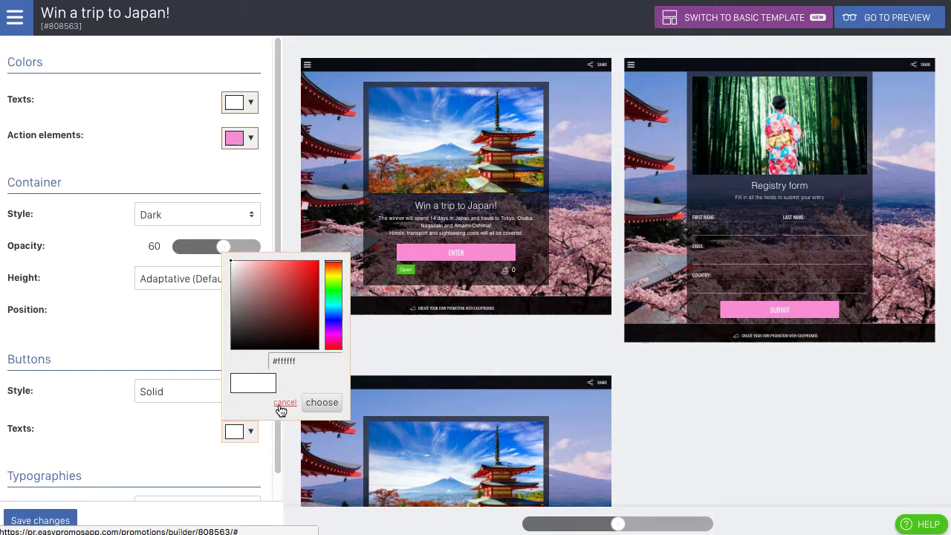
left_click(279, 408)
left_click(232, 392)
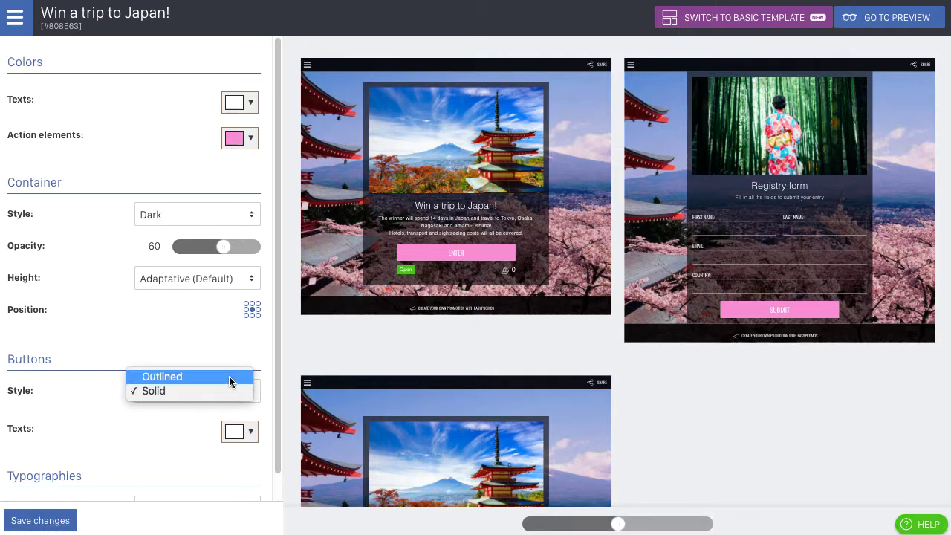
left_click(231, 377)
Set Container width to 60, Container columns to 2 and Columns proportion to 50.
scroll(278, 379, "down", 1)
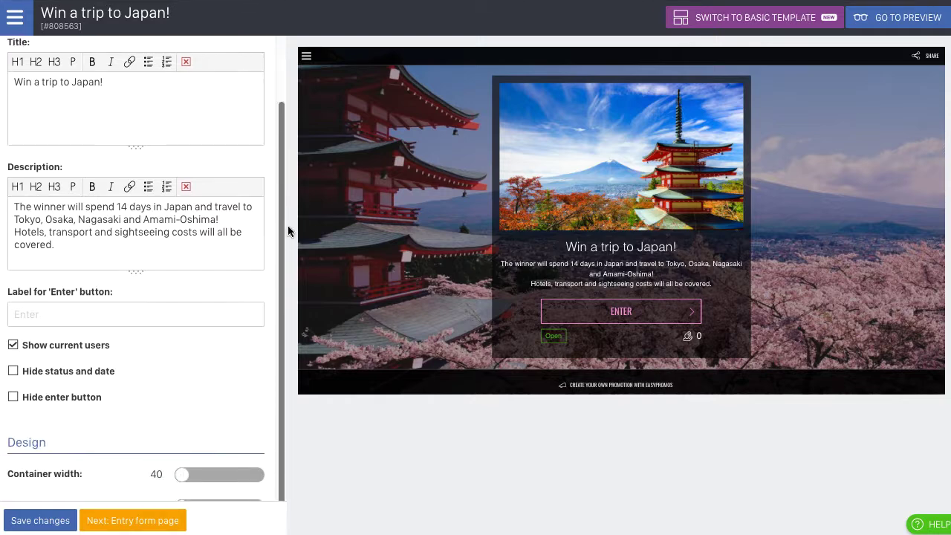
scroll(267, 312, "down", 1)
mouse_move(184, 436)
left_mouse_down()
mouse_move(257, 442)
mouse_move(207, 441)
left_mouse_up()
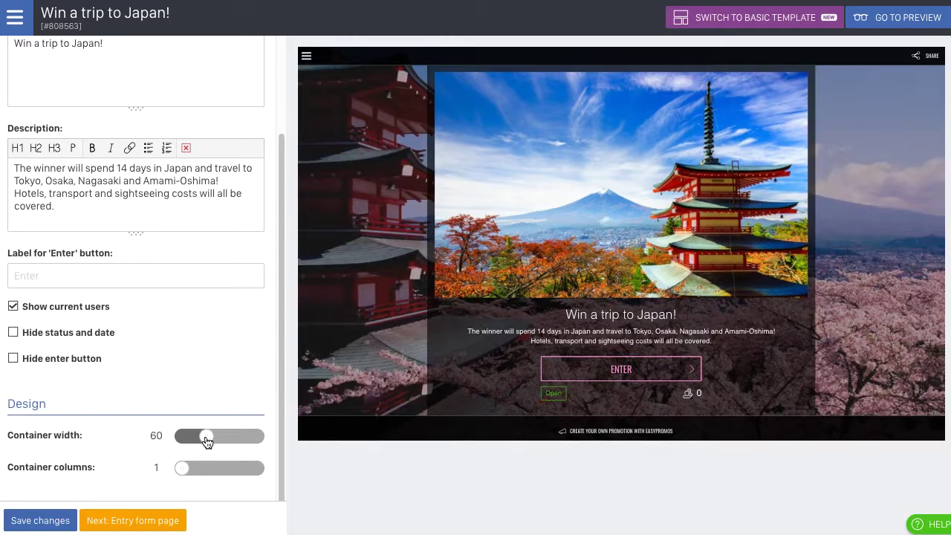
left_click(237, 469)
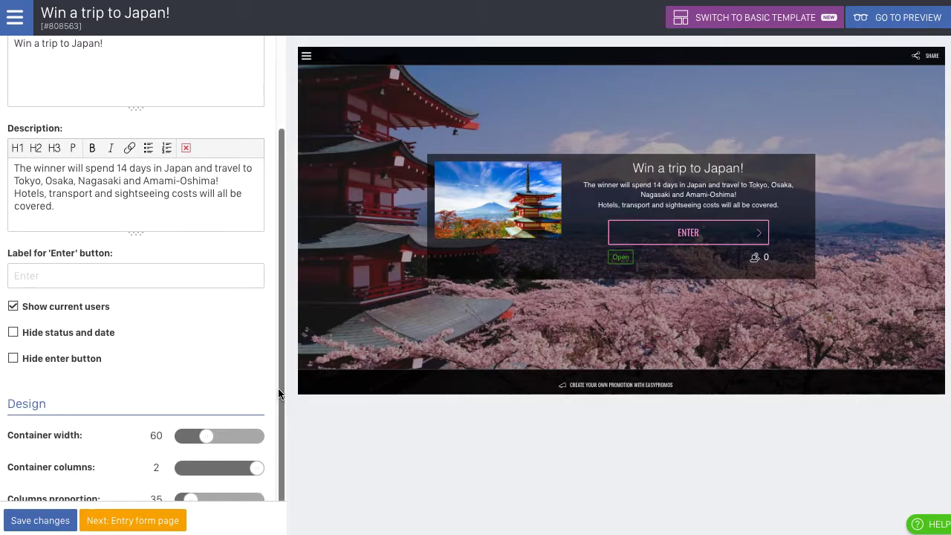
scroll(282, 444, "down", 1)
mouse_move(192, 468)
left_mouse_down()
mouse_move(238, 478)
mouse_move(218, 471)
left_mouse_up()
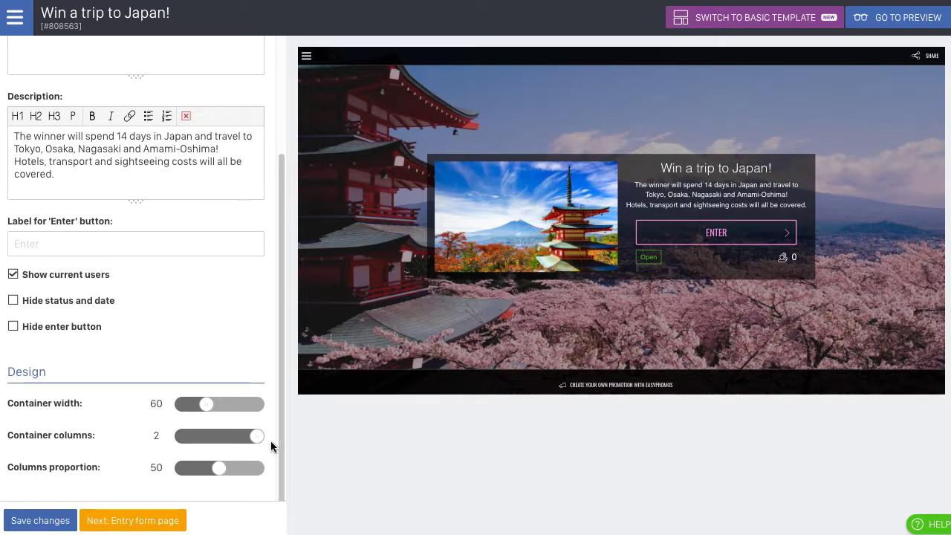